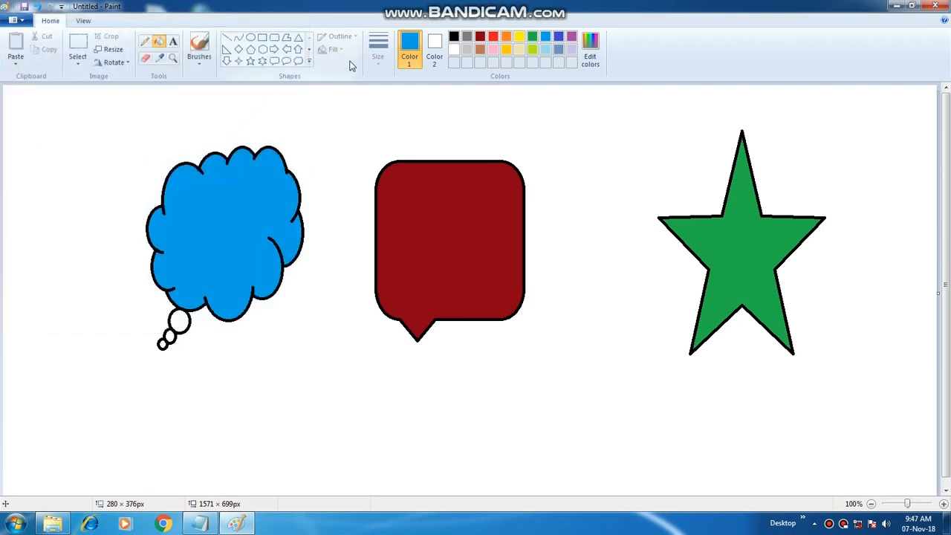
Start saving the picture in the Pictures library and enter Sohan as the file name.
left_click(18, 21)
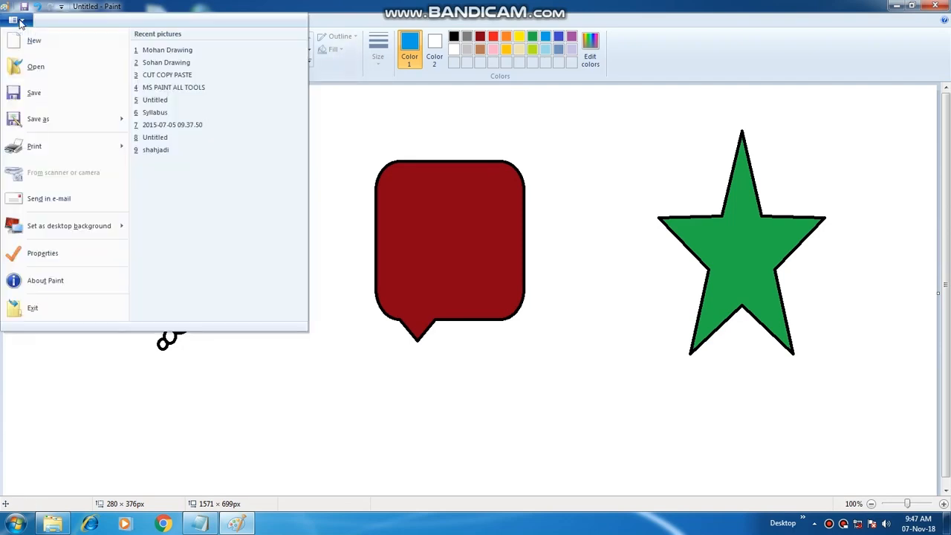
left_click(34, 93)
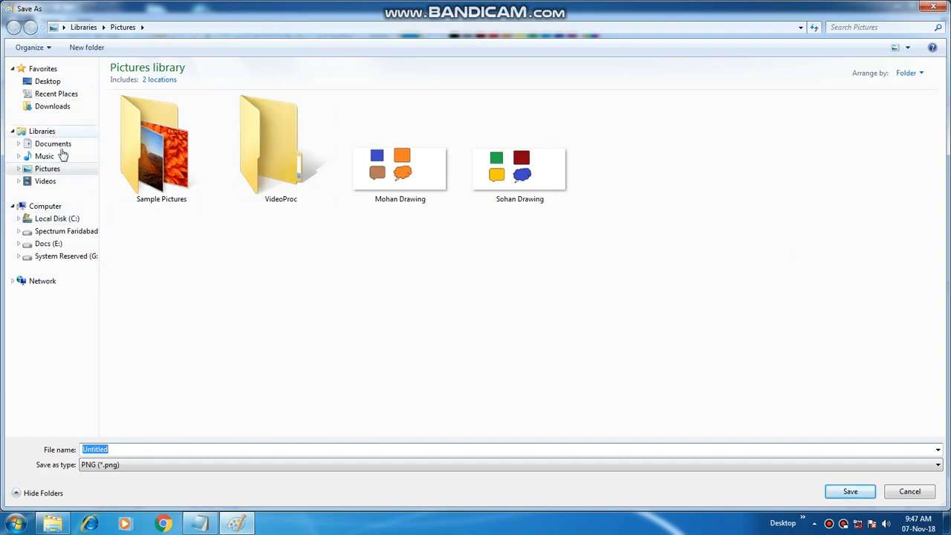
left_click(163, 251)
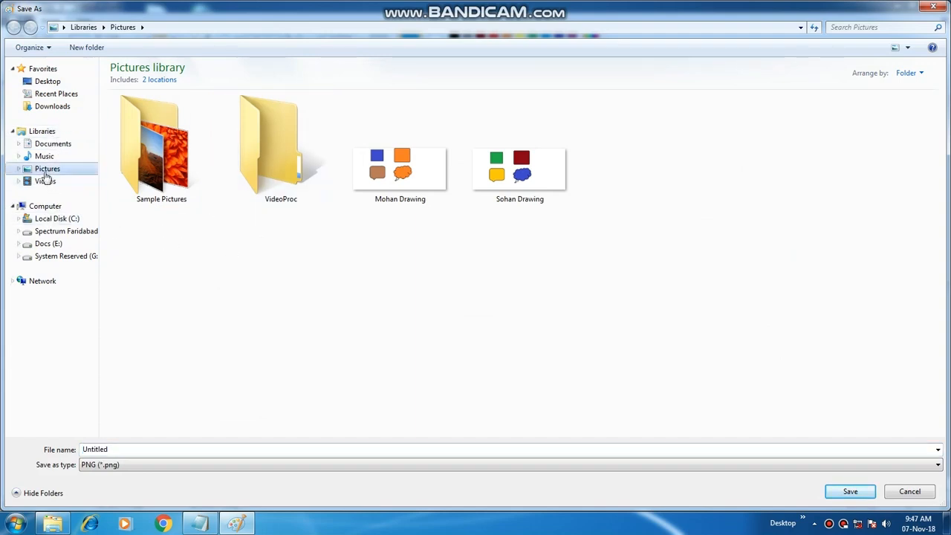
left_click(134, 450)
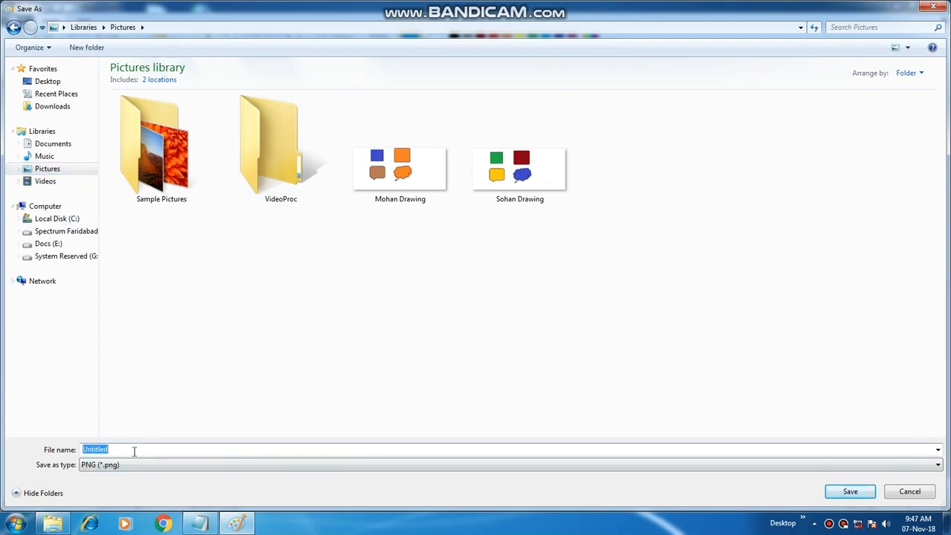
type("Sohan")
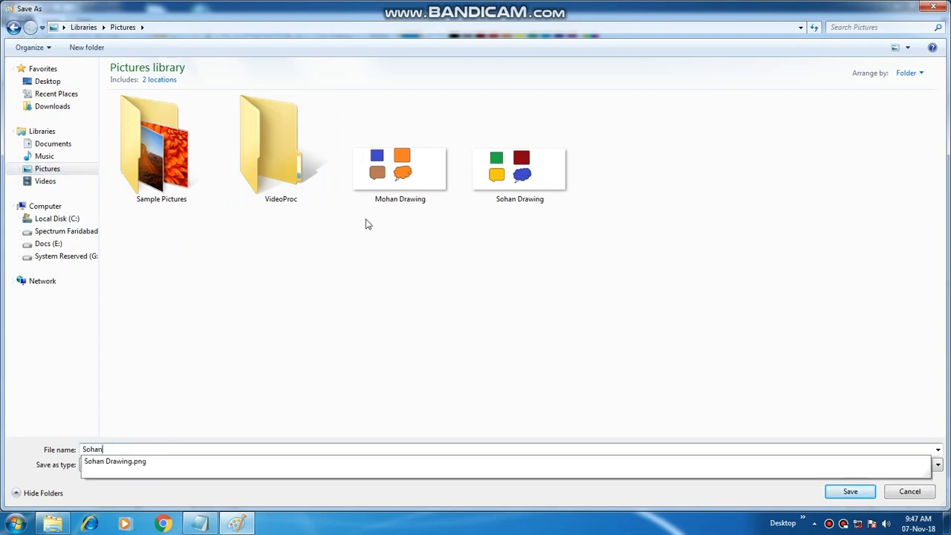
Delete the existing Mohan Drawing and Sohan Drawing files from the Pictures library.
left_click(406, 185)
key("Delete")
key("Return")
left_click(401, 175)
key("Delete")
key("Return")
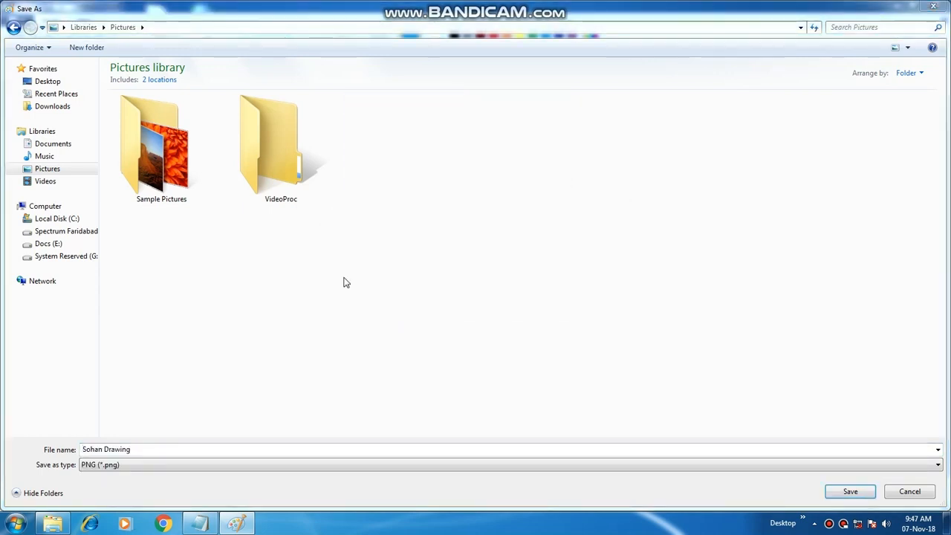
Save the picture as Sohan Drawing in PNG format.
left_click(142, 450)
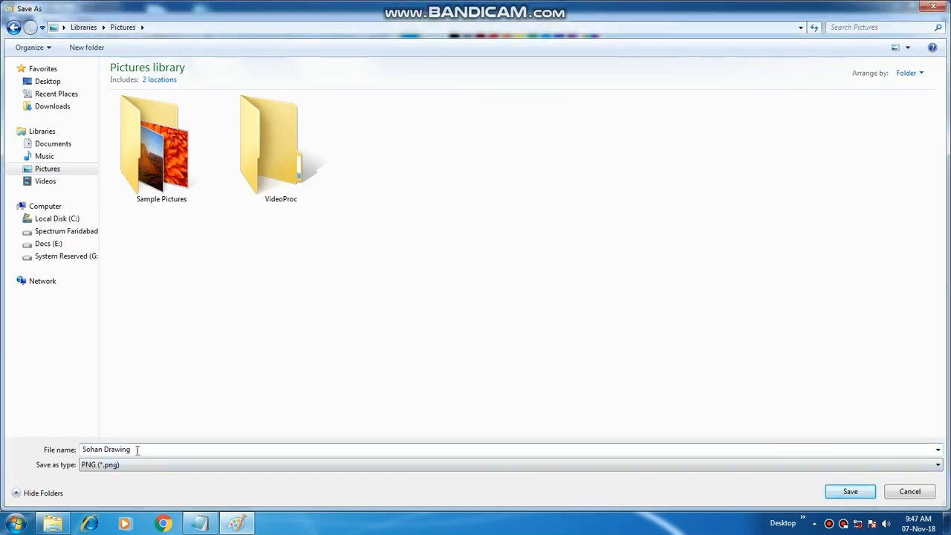
left_click(847, 492)
left_click(503, 262)
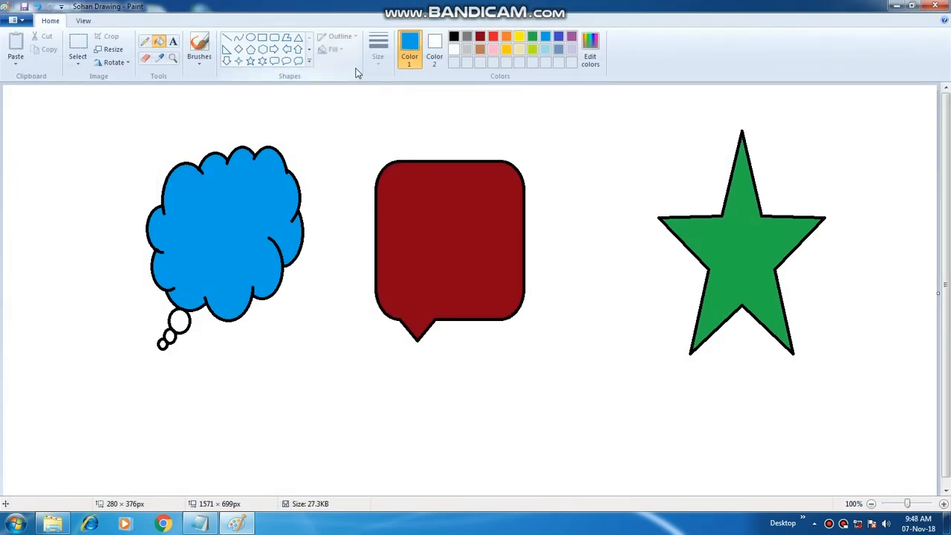
Create a new blank picture.
left_click(21, 24)
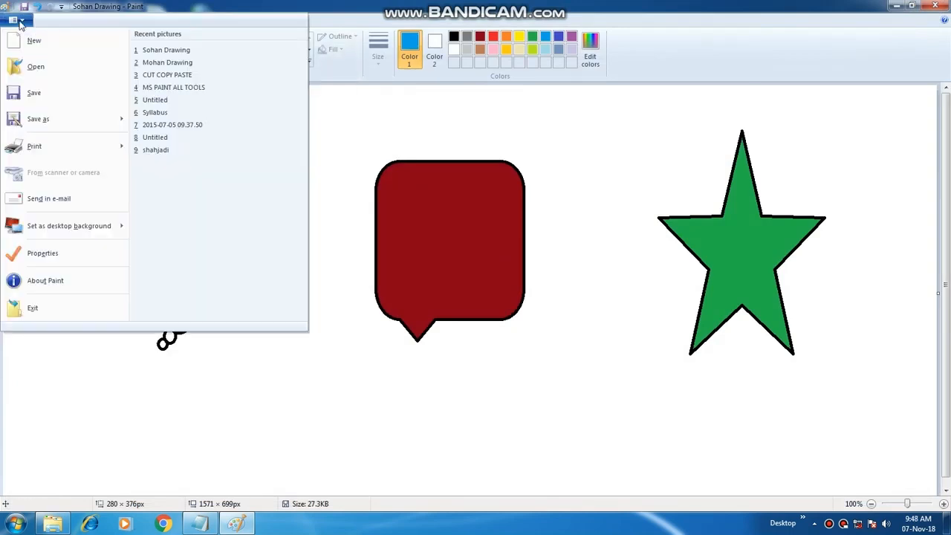
left_click(53, 48)
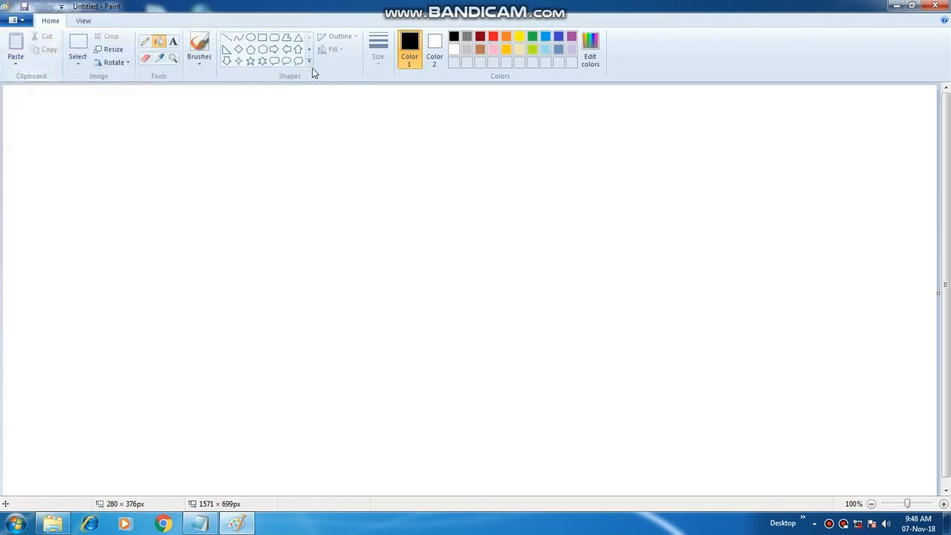
left_click(13, 20)
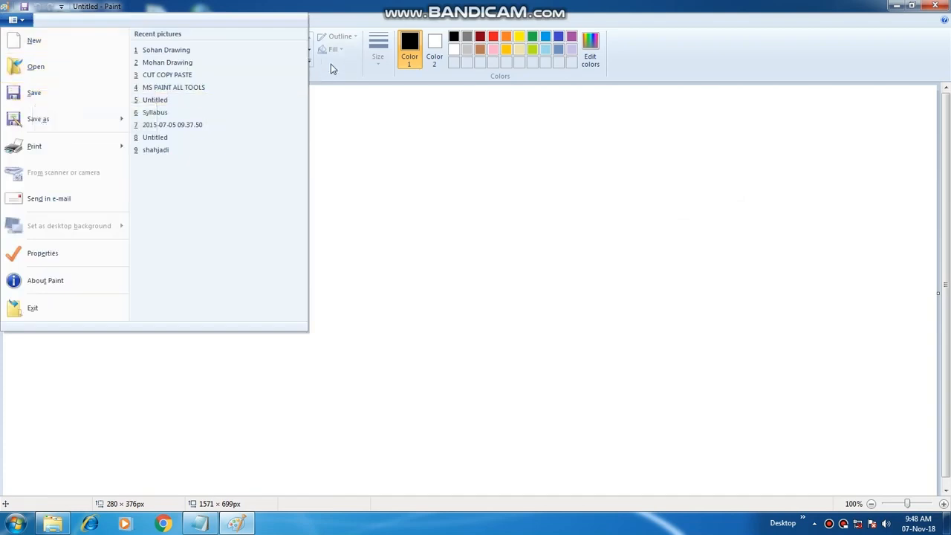
left_click(359, 74)
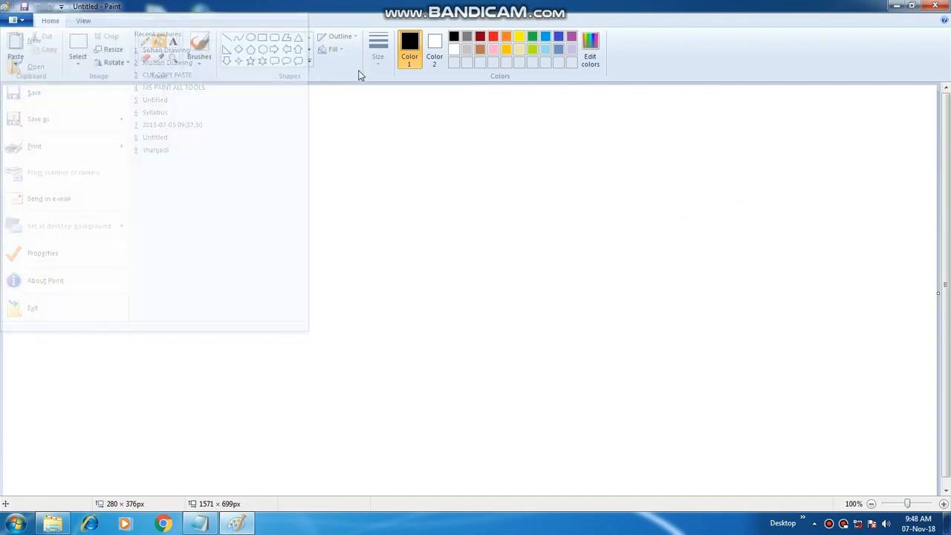
Open the Sohan Drawing picture from the Pictures library.
left_click(20, 22)
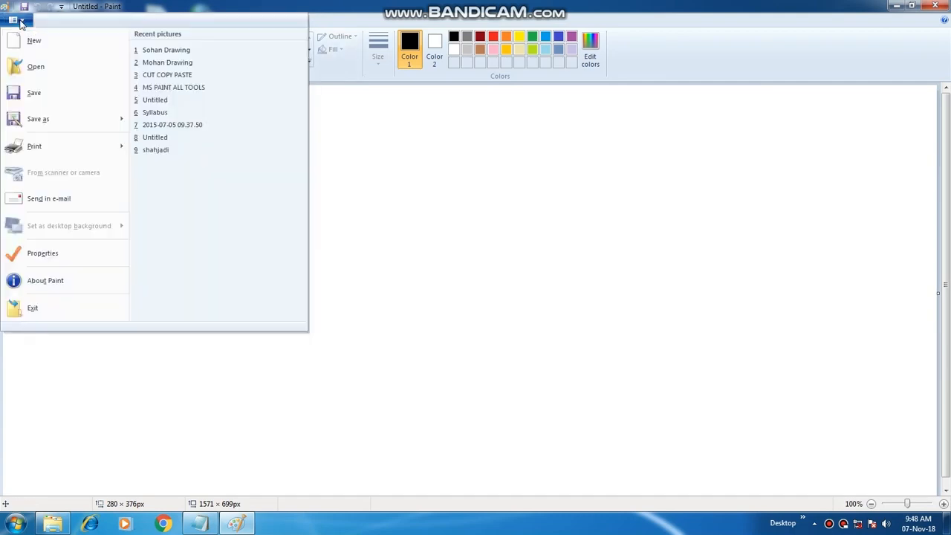
left_click(34, 70)
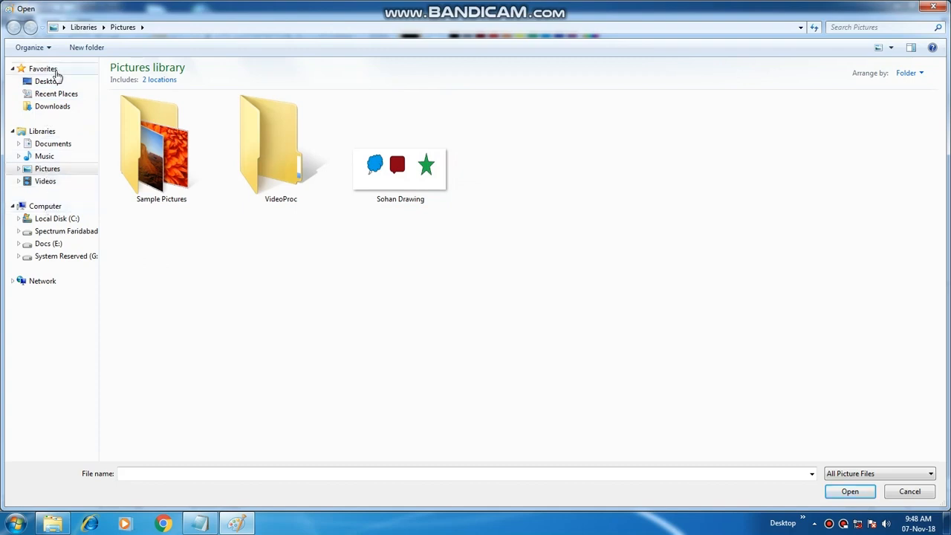
left_click(55, 172)
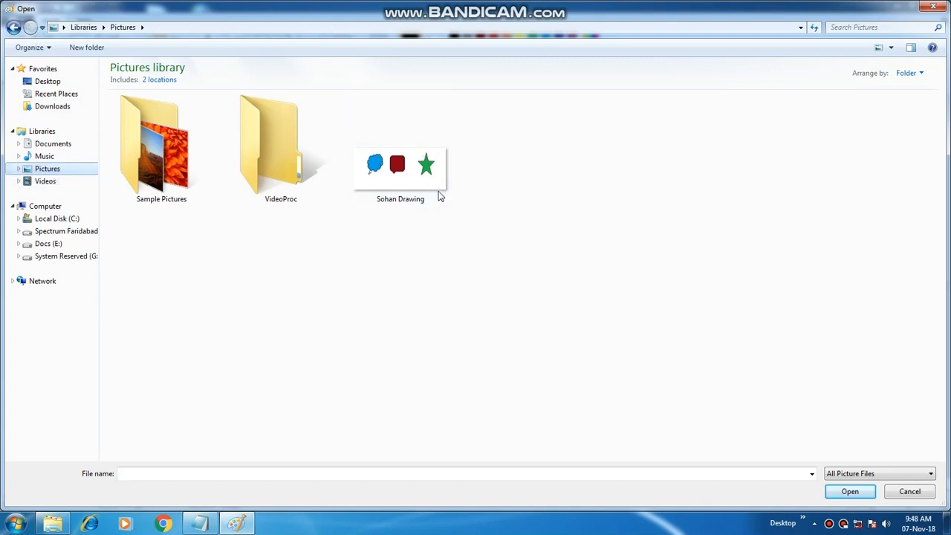
left_click(411, 285)
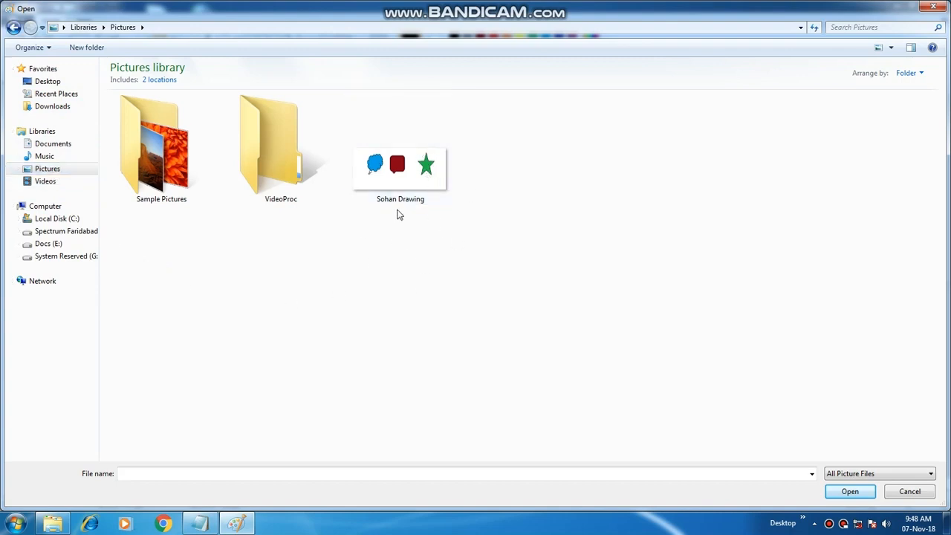
left_click(396, 182)
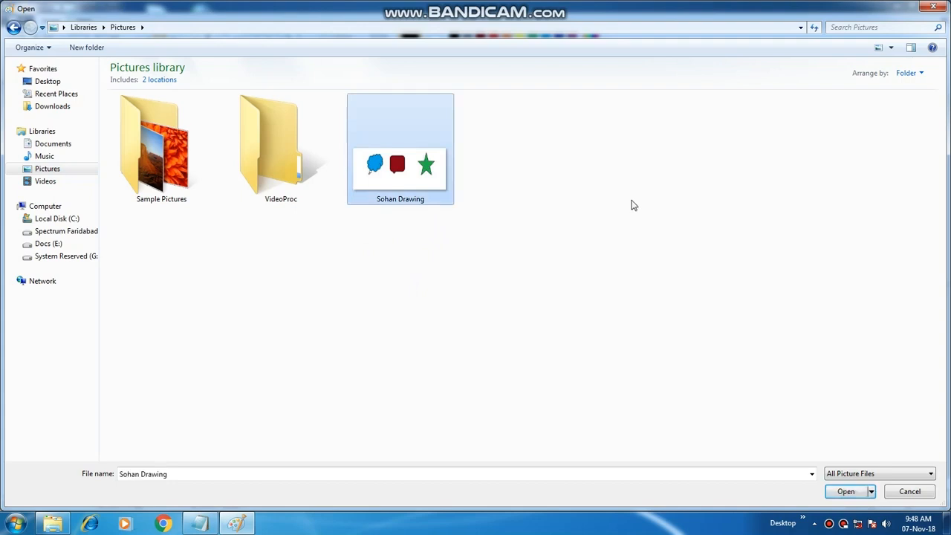
left_click(845, 492)
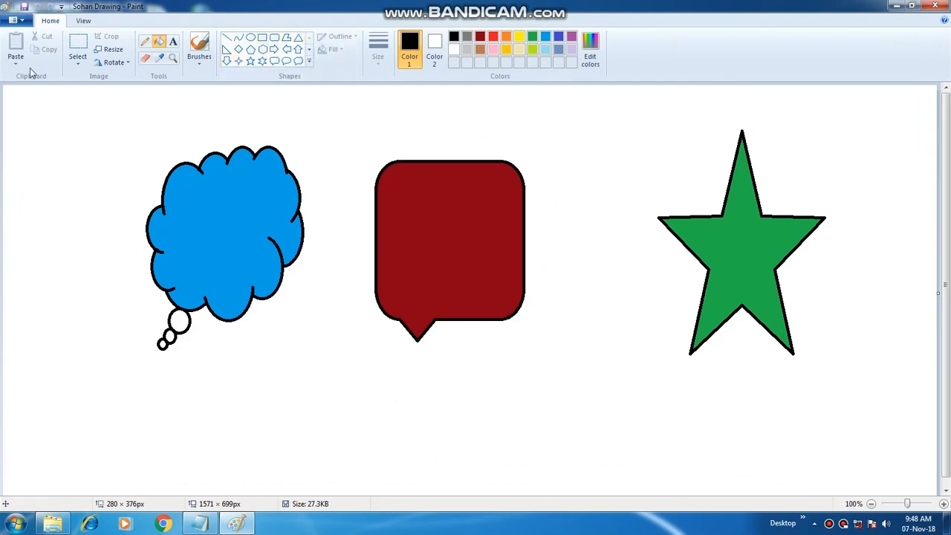
left_click(13, 20)
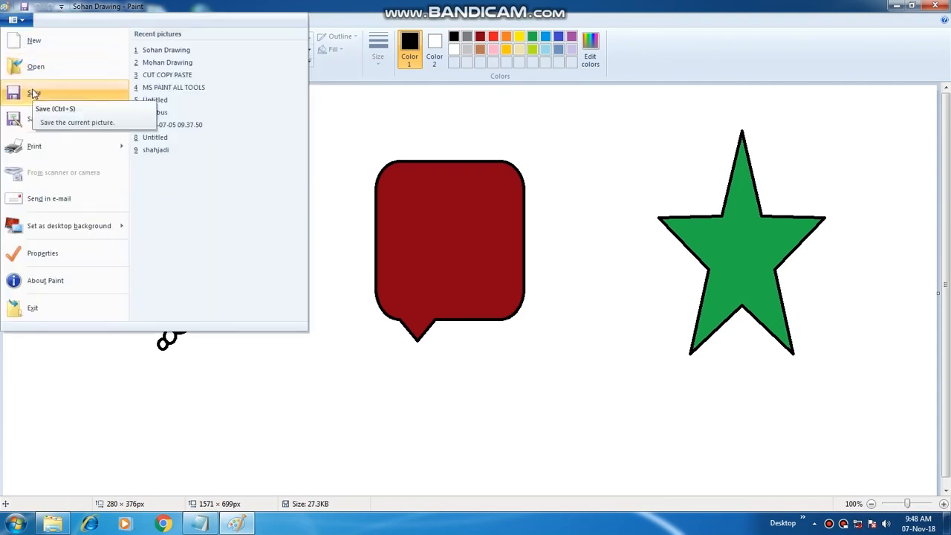
mouse_move(34, 126)
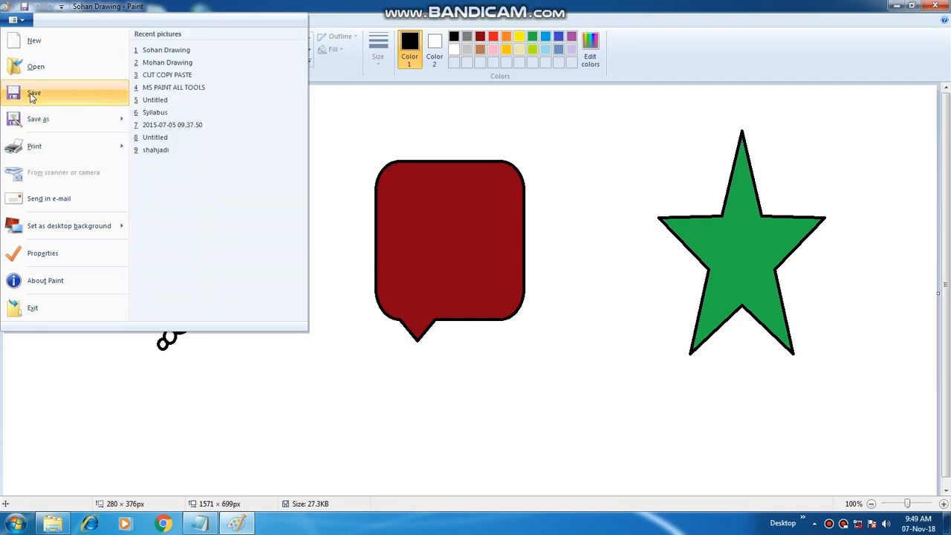
left_click(351, 70)
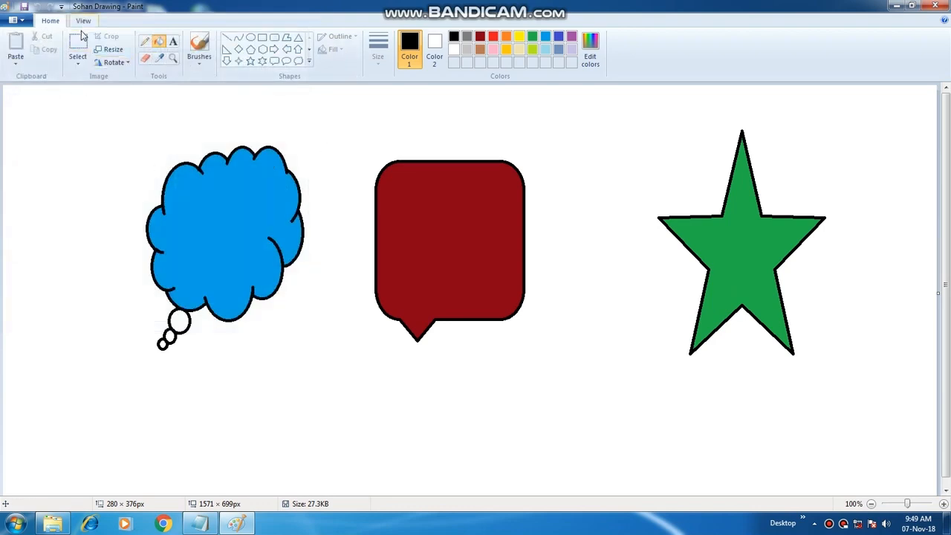
Fill the thought cloud with light pink, the rounded callout with lime green and the star with blue.
left_click(492, 49)
left_click(263, 200)
left_click(532, 49)
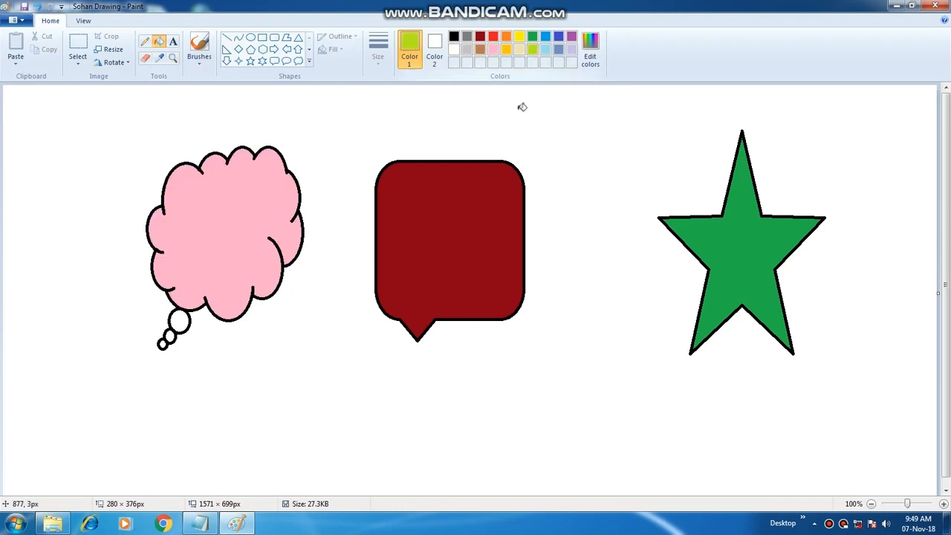
left_click(482, 193)
left_click(545, 37)
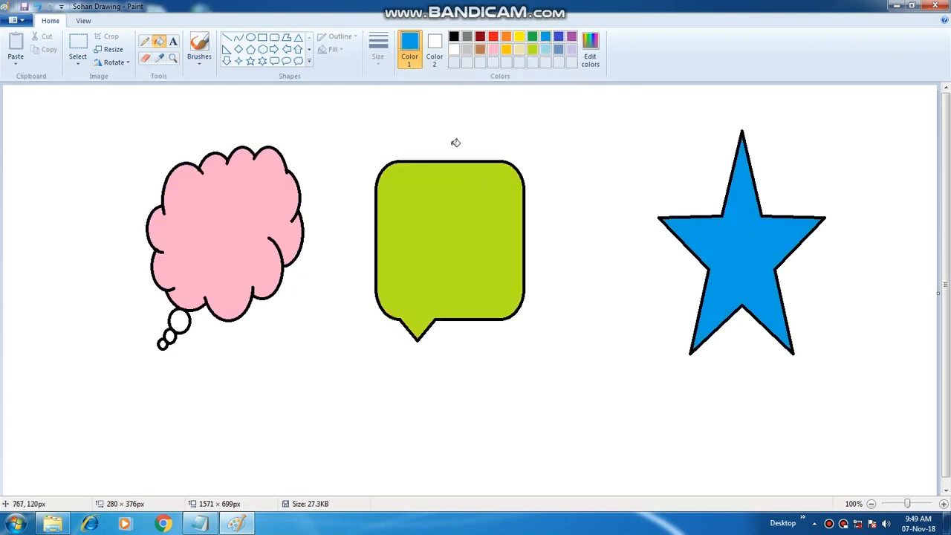
Save the recoloured picture as a separate PNG file named Mohan Drawing in the Pictures library.
left_click(19, 21)
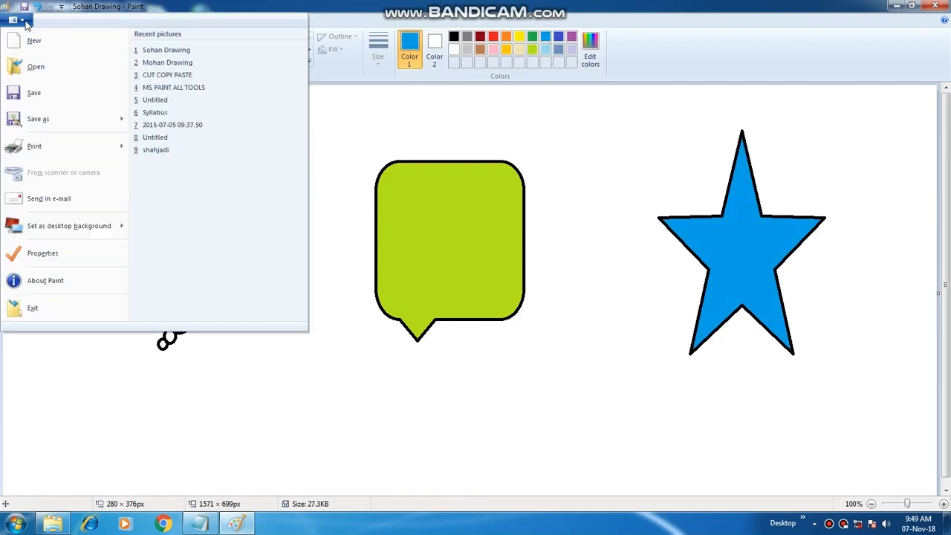
left_click(40, 122)
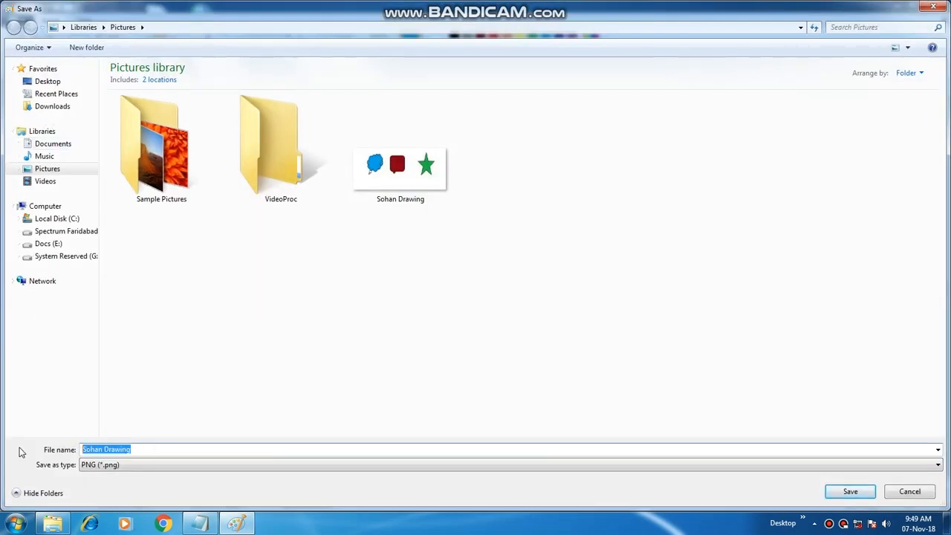
type("M")
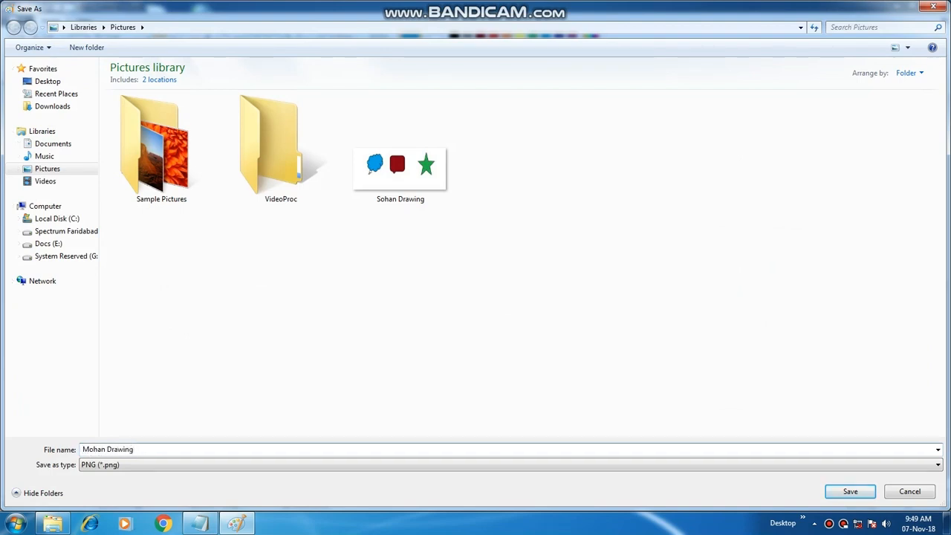
left_click(851, 496)
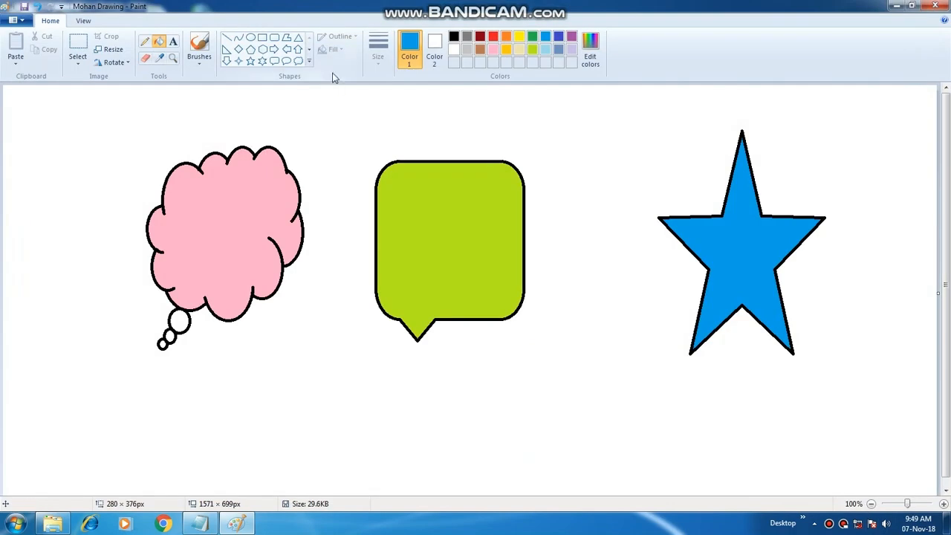
Examine the saved drawings in the Pictures library without opening any of them.
left_click(13, 20)
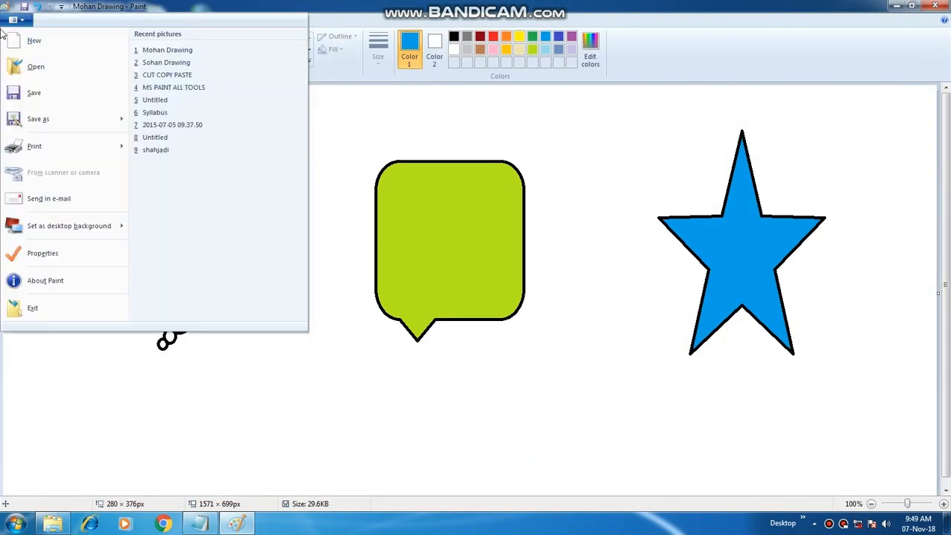
left_click(36, 67)
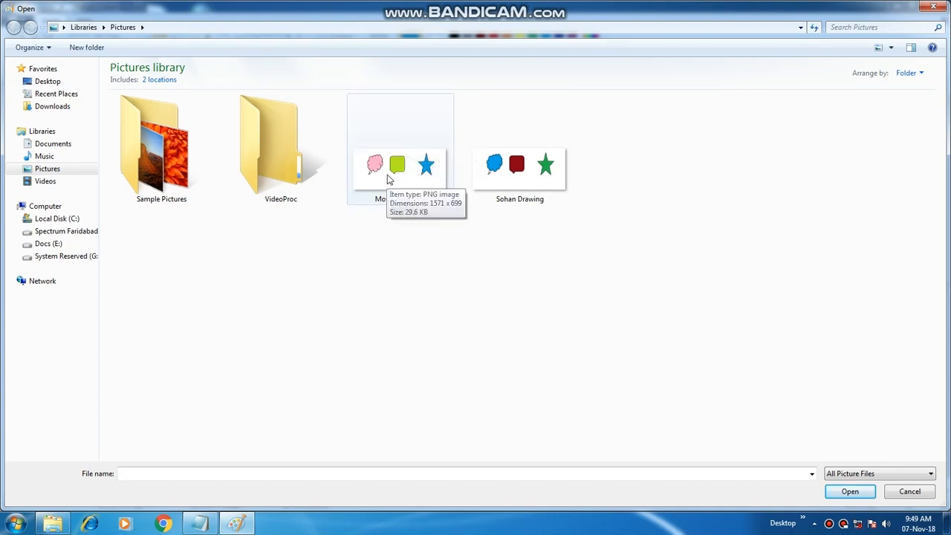
left_click(890, 491)
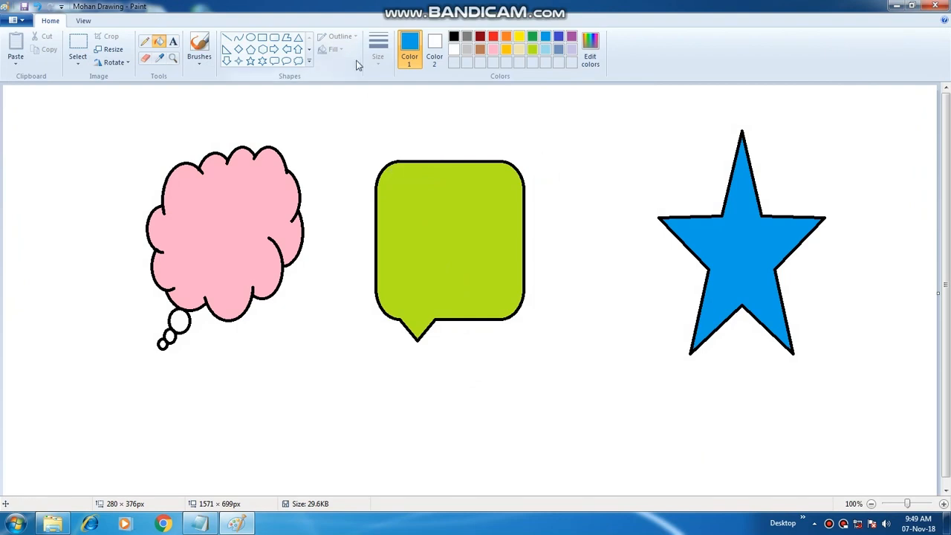
left_click(13, 20)
mouse_move(26, 153)
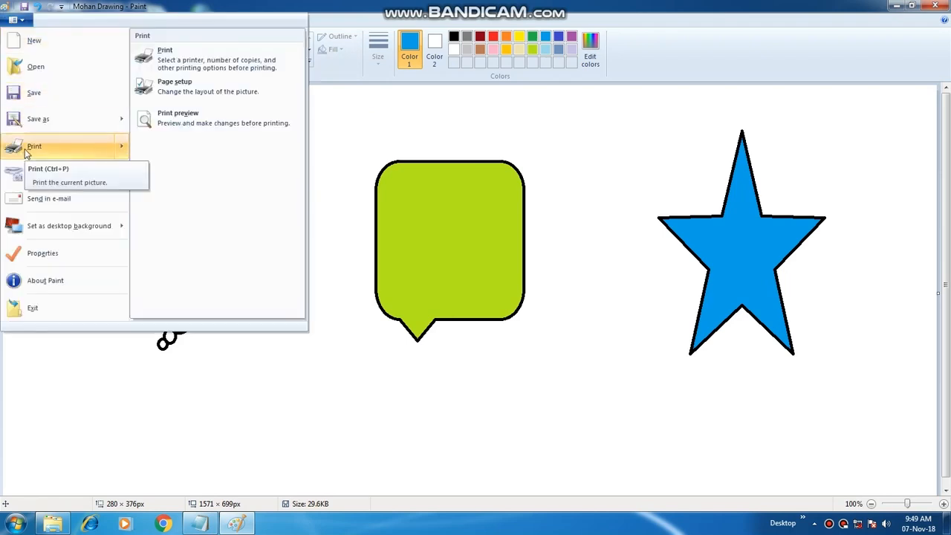
left_click(352, 70)
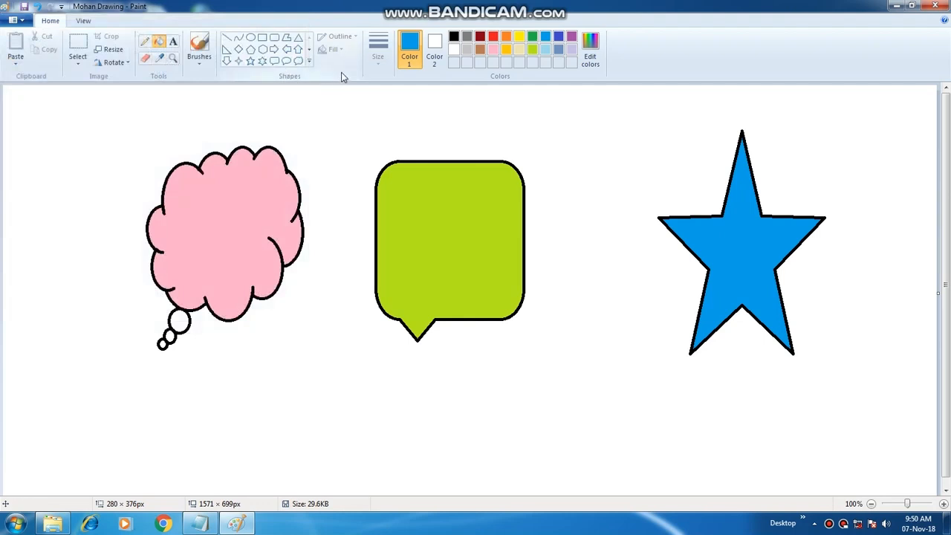
Check the available printers and the number-of-copies setting for printing the picture, leaving without printing.
left_click(15, 21)
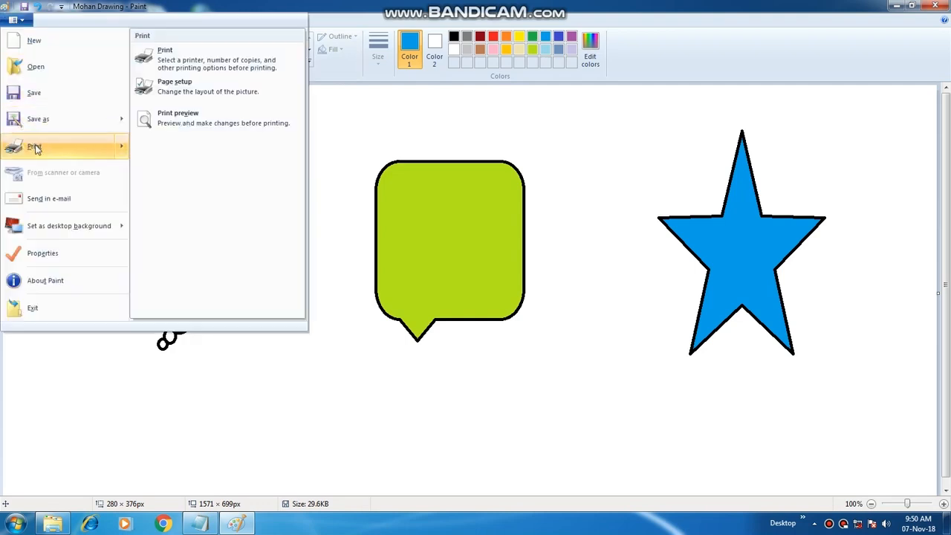
left_click(36, 149)
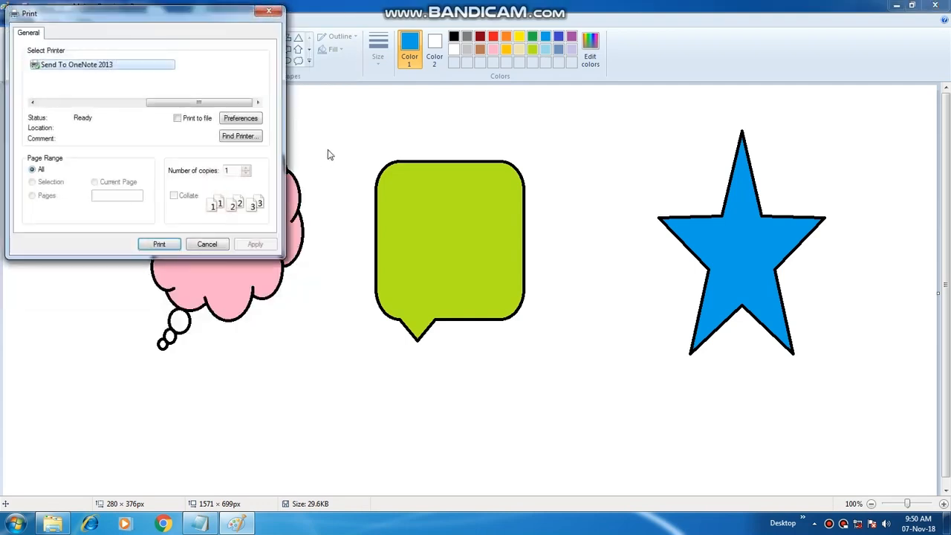
left_click_drag(140, 28, 411, 65)
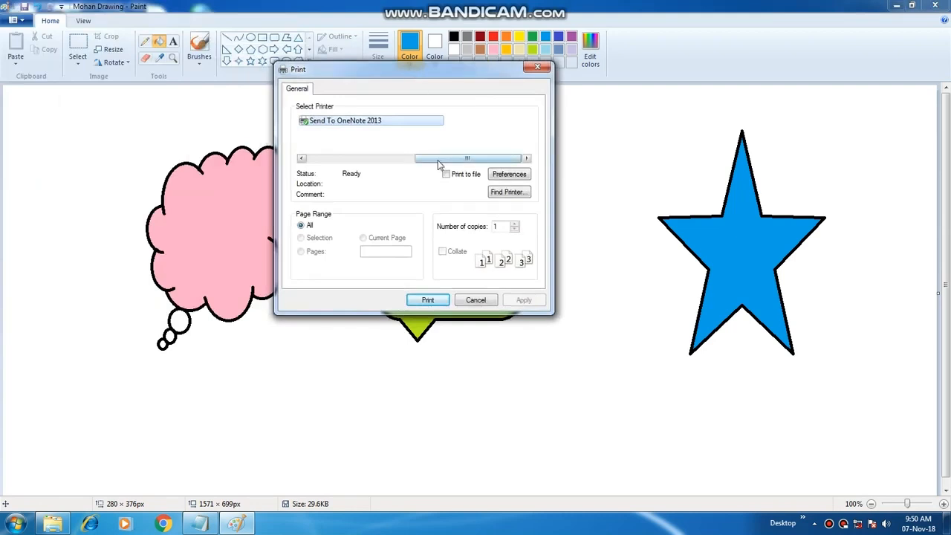
left_click_drag(425, 159, 325, 165)
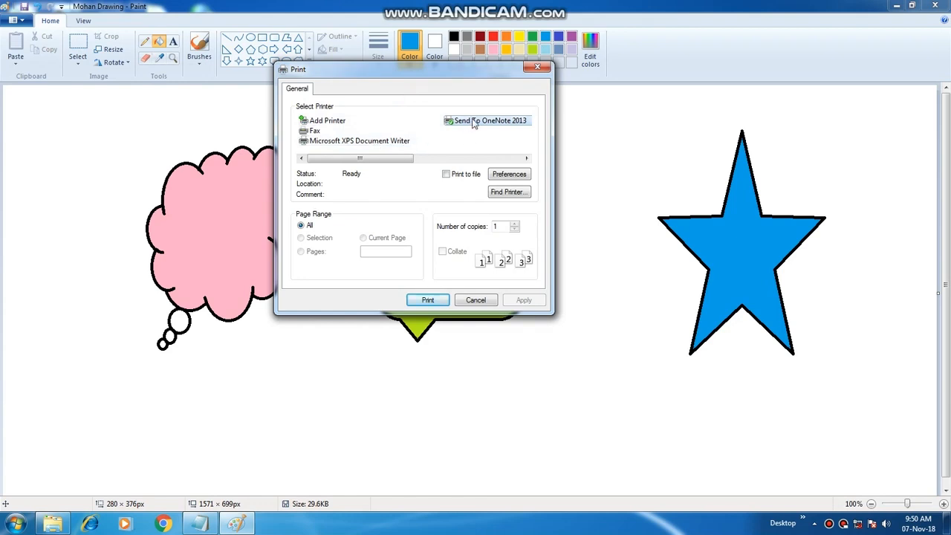
left_click(367, 145)
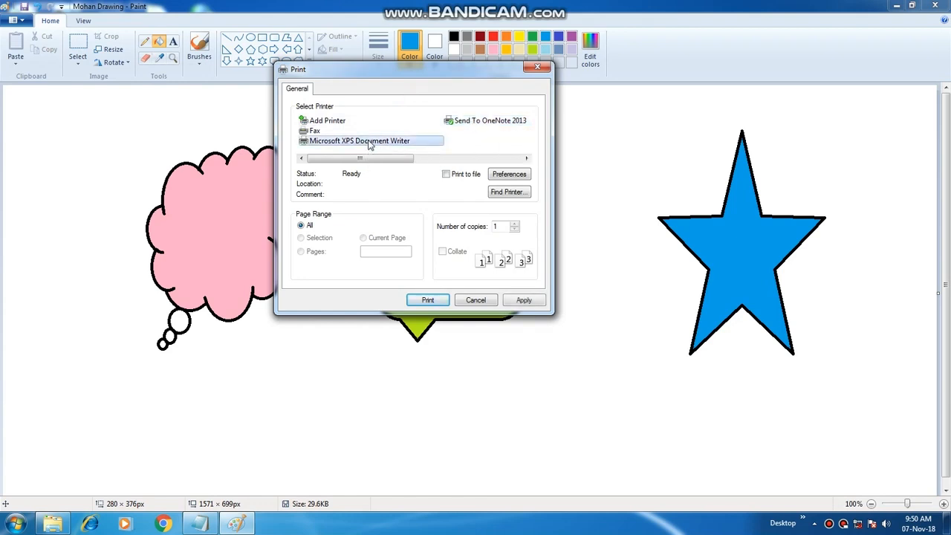
left_click(479, 125)
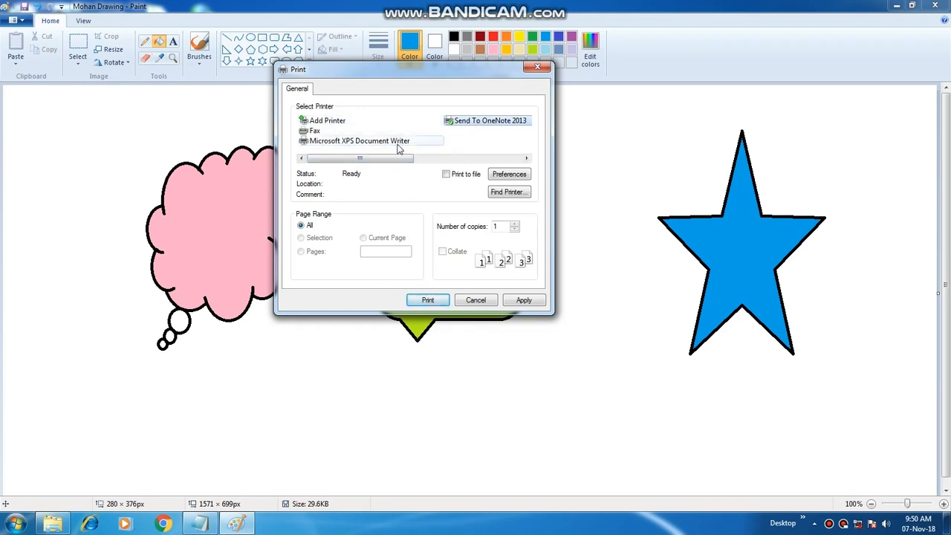
left_click(372, 143)
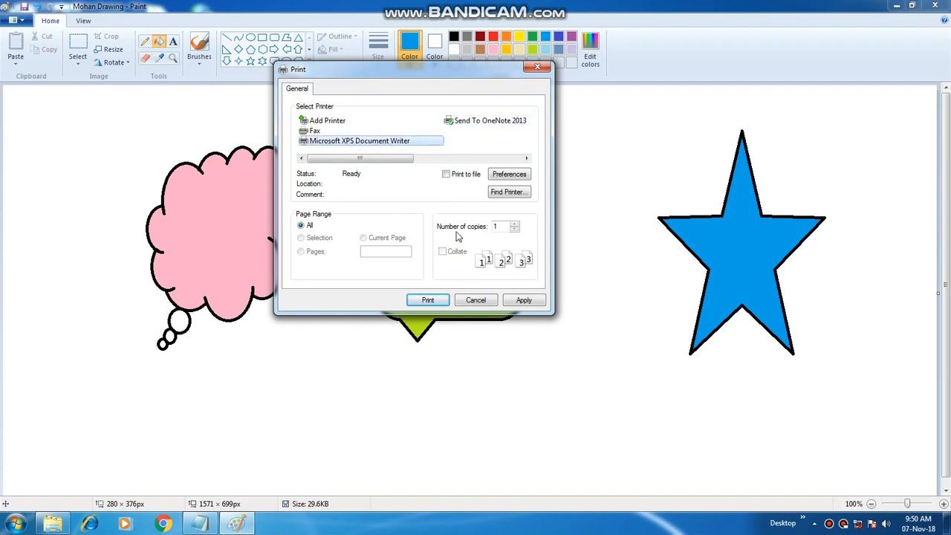
left_click(504, 227)
double_click(502, 226)
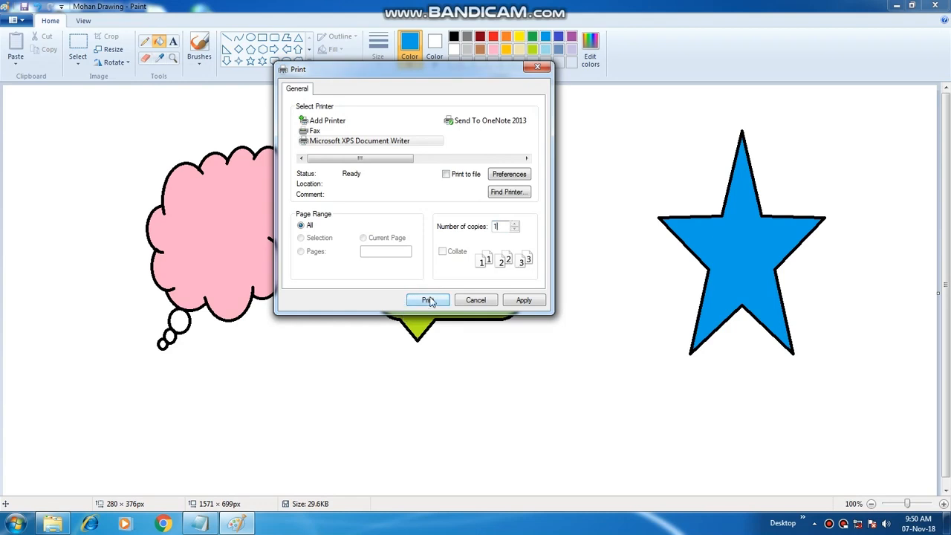
left_click(476, 303)
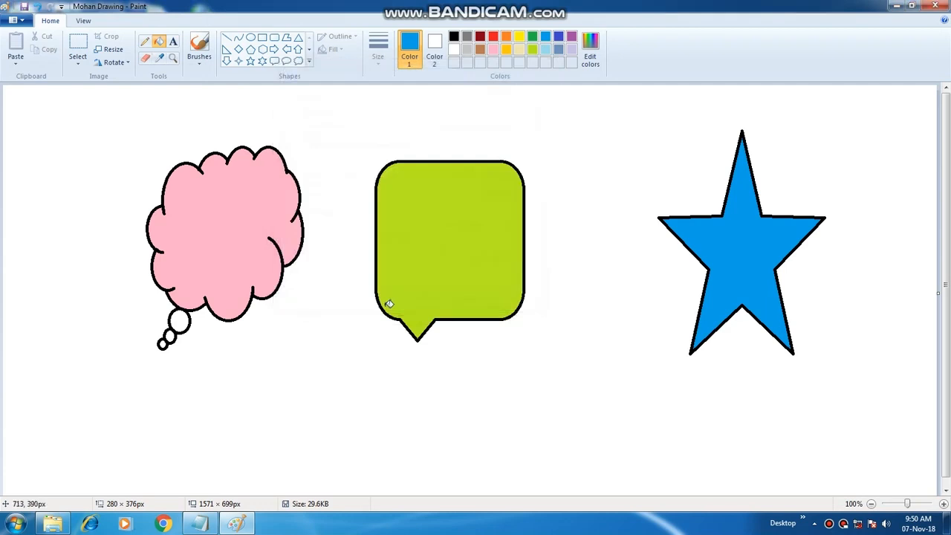
Select a rectangular area of about 1260 × 503 px around all three shapes, move it slightly upward and deselect it.
left_click(78, 59)
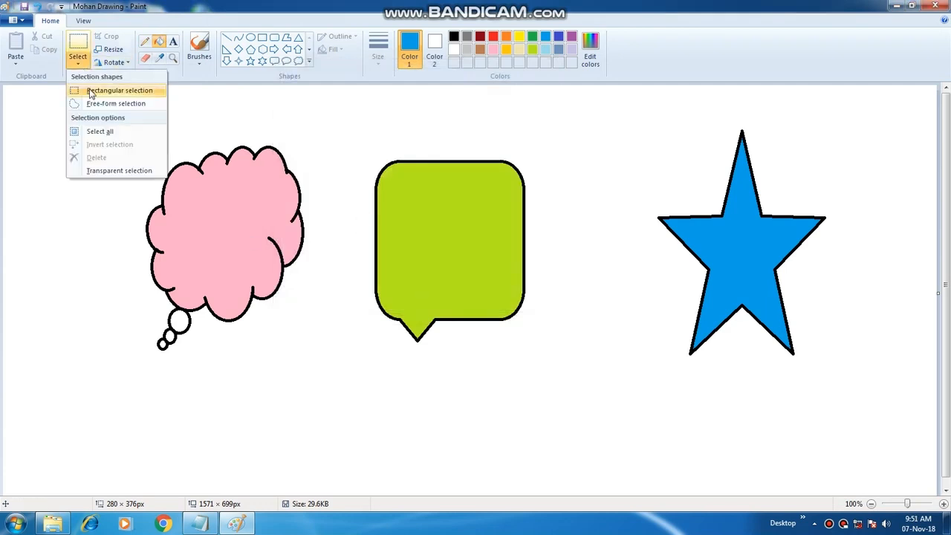
left_click(94, 91)
left_click_drag(91, 105, 840, 404)
left_click_drag(770, 273, 764, 231)
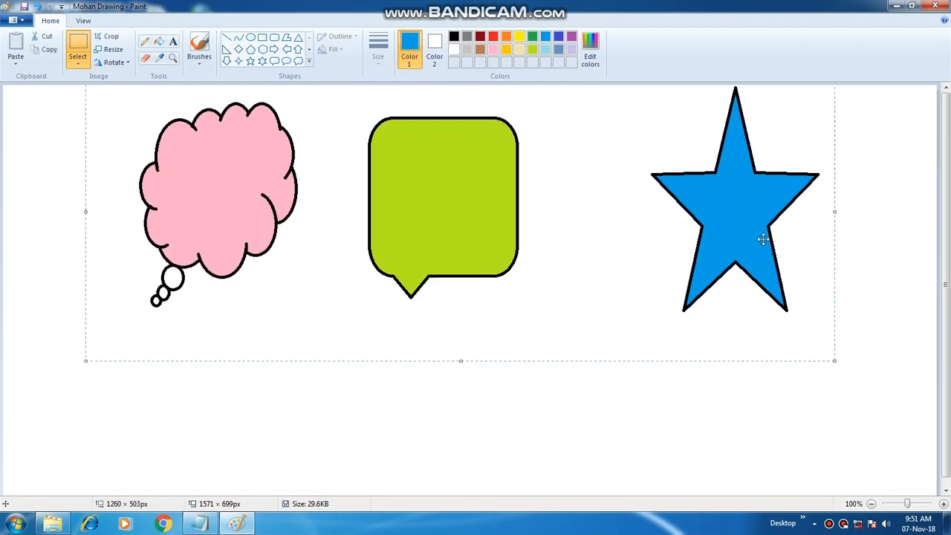
left_click(876, 264)
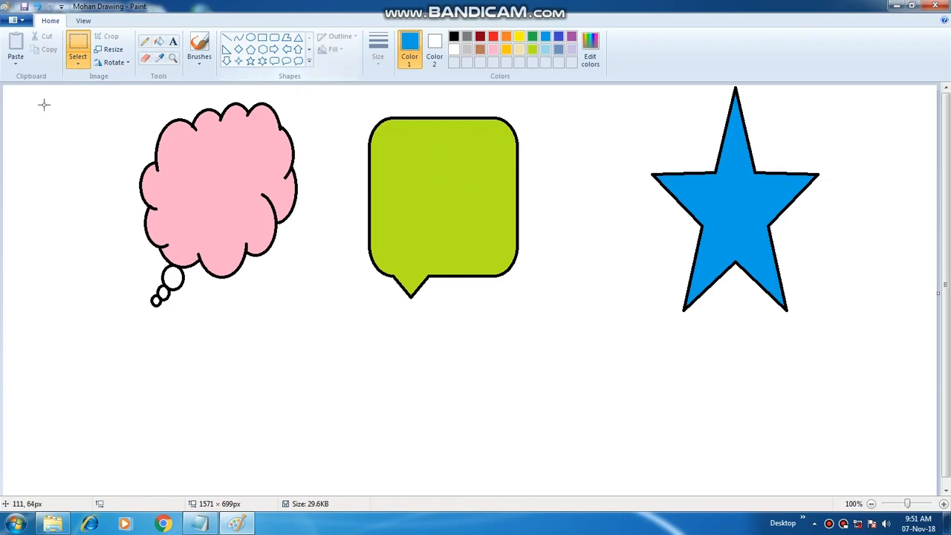
Examine the print preview of the picture at a closer zoom and return to the drawing.
left_click(23, 22)
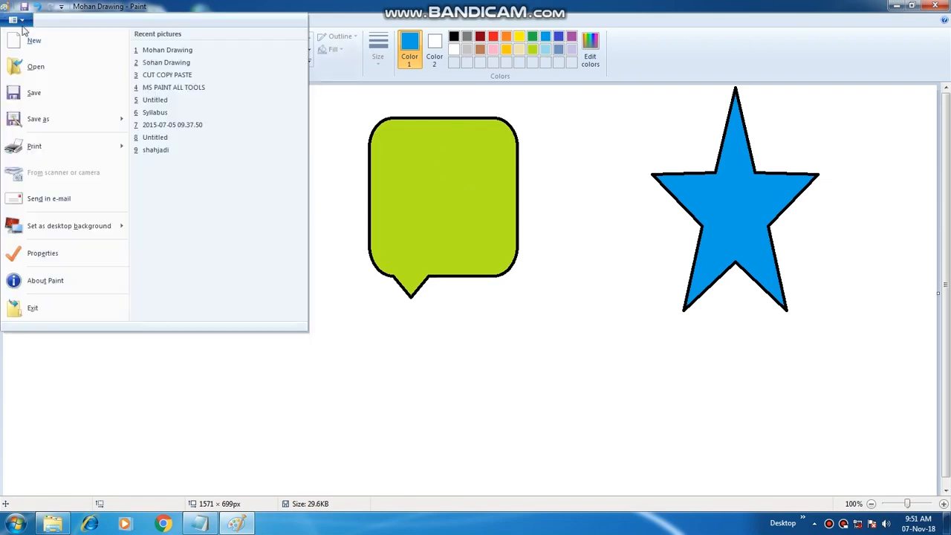
mouse_move(34, 148)
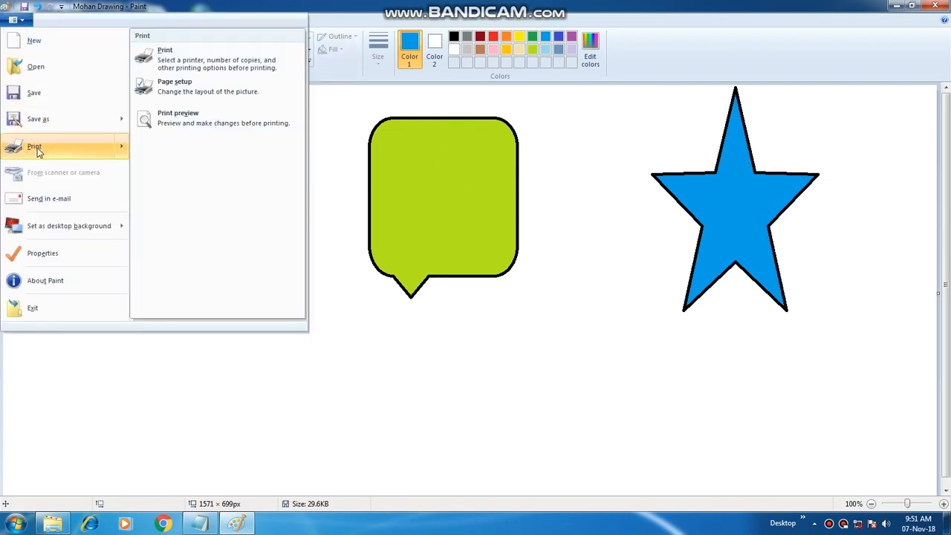
left_click(186, 125)
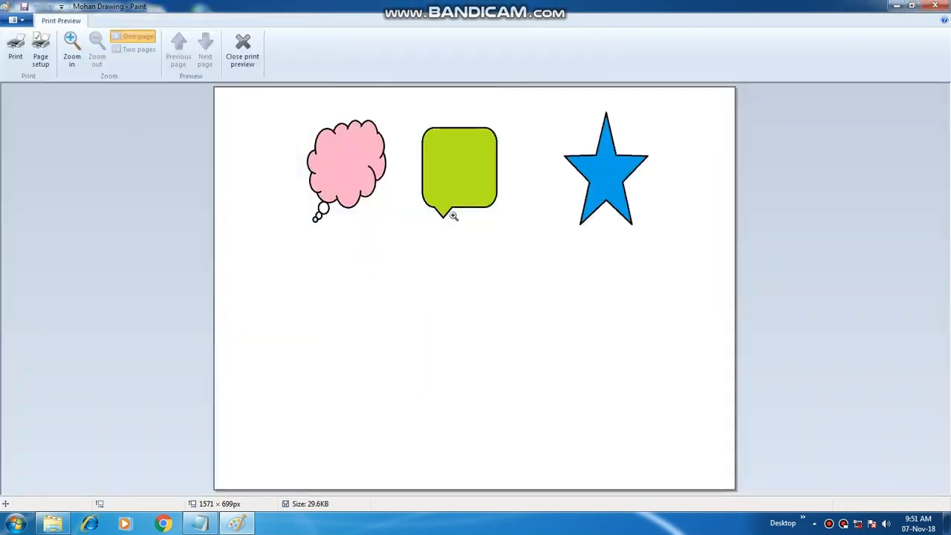
left_click(450, 175)
left_click(480, 150)
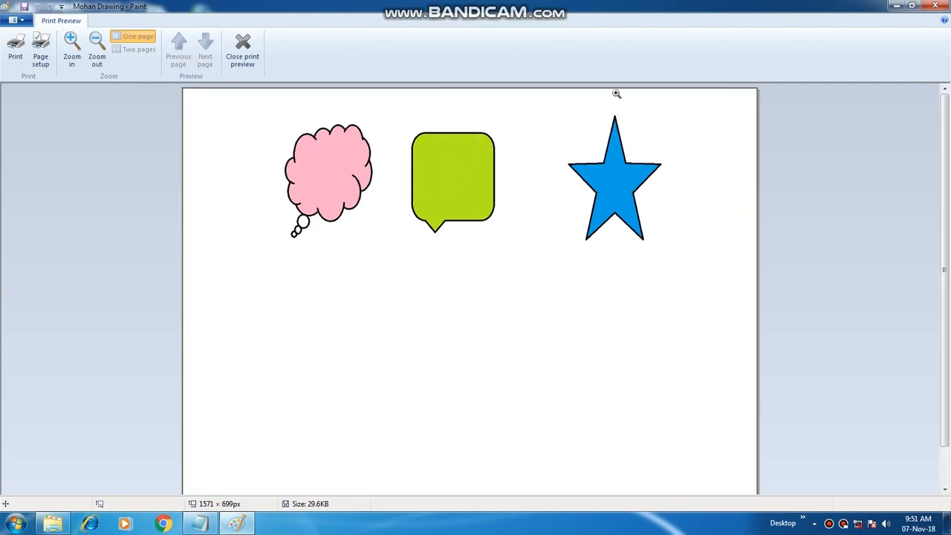
left_click(242, 48)
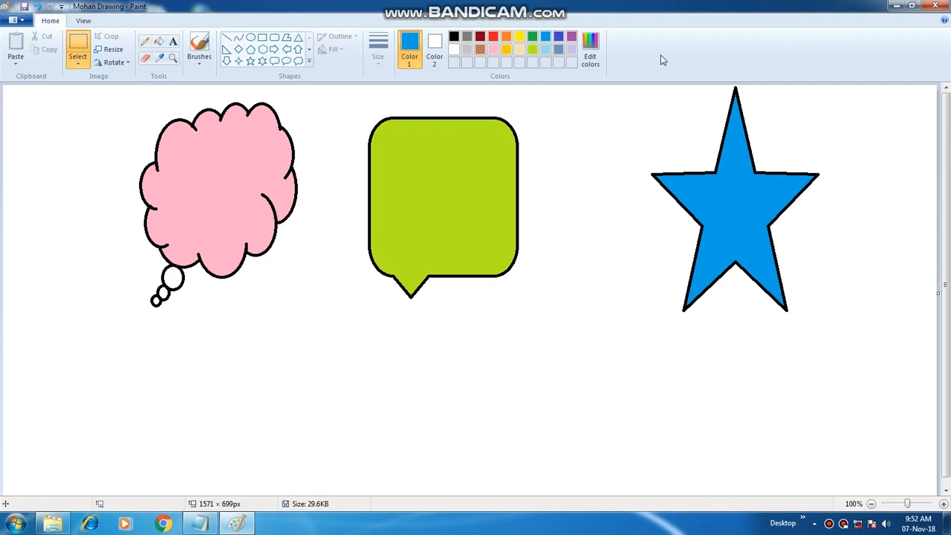
Set the paper size to A4 in the picture's page setup.
left_click(15, 22)
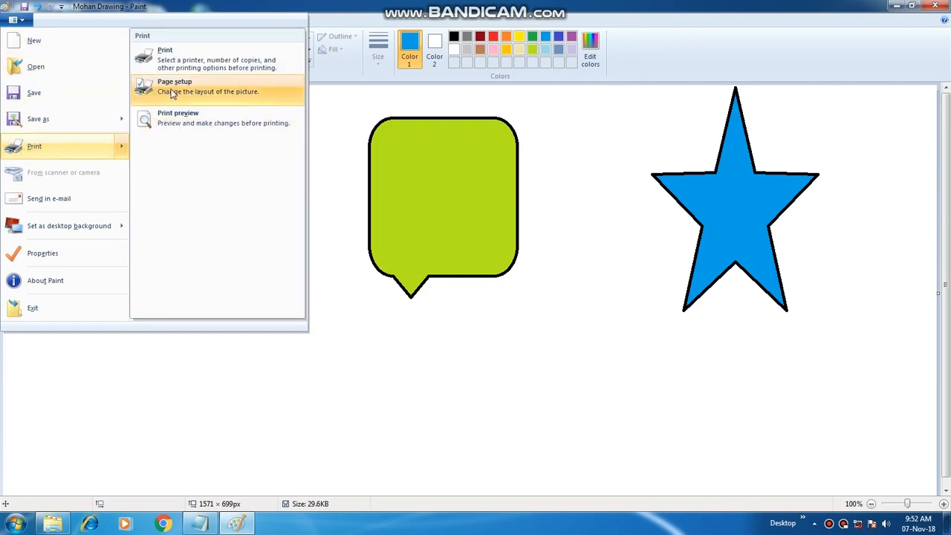
left_click(189, 92)
mouse_move(303, 132)
left_mouse_down()
mouse_move(266, 134)
mouse_move(209, 113)
mouse_move(199, 87)
left_mouse_up()
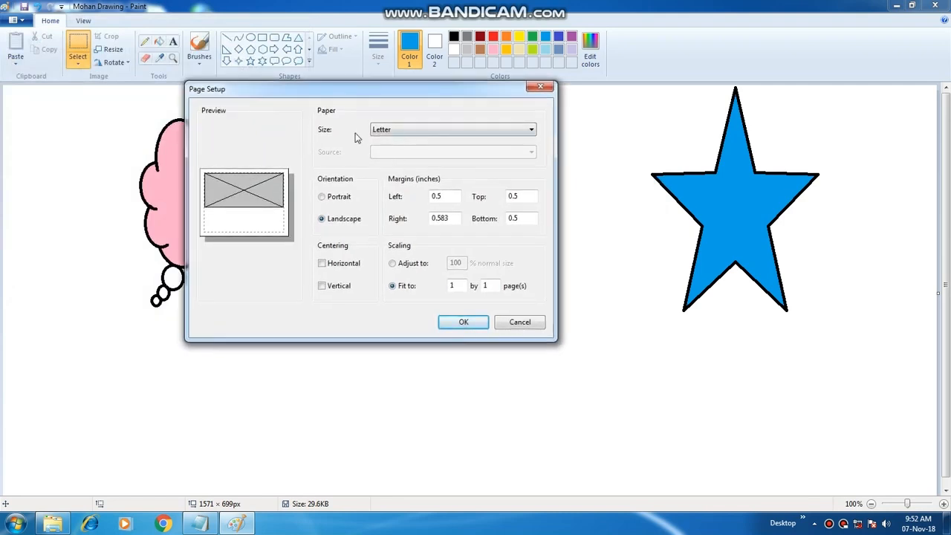
left_click(391, 131)
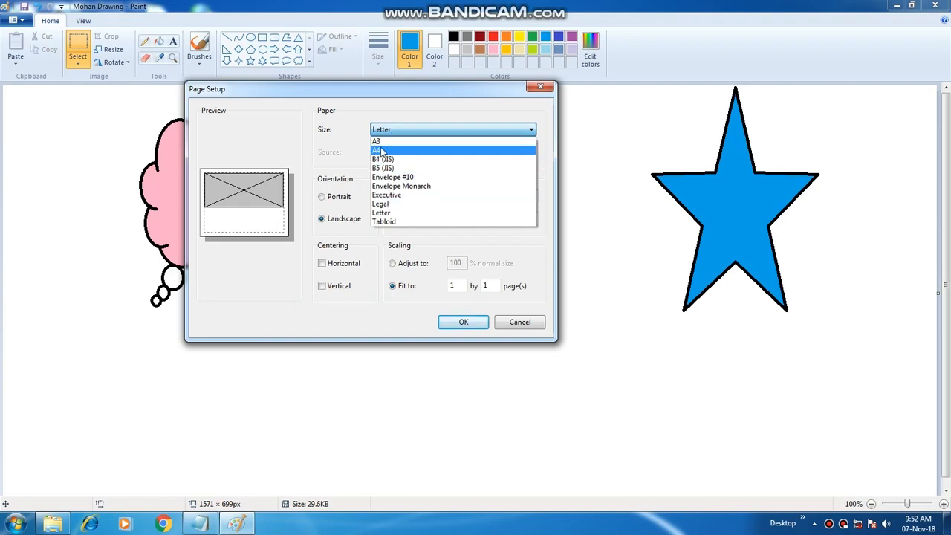
left_click(381, 151)
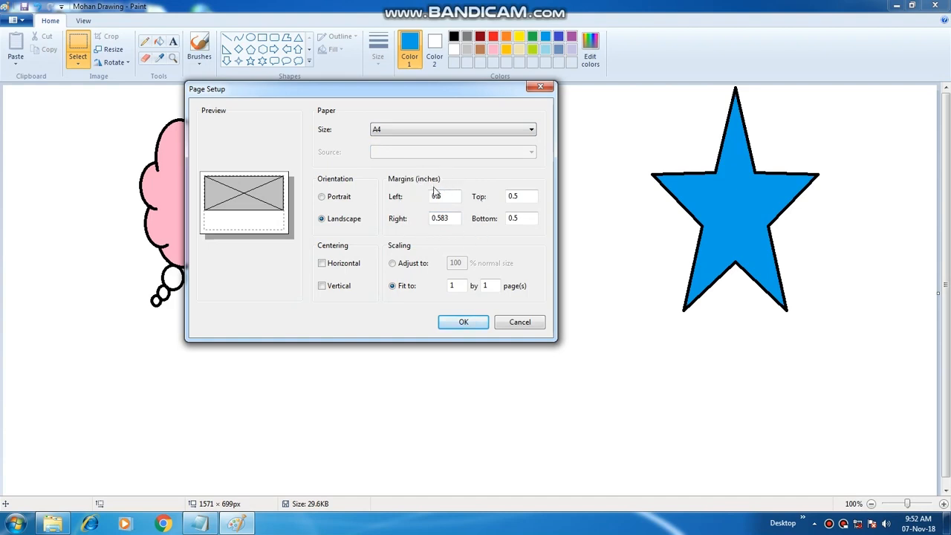
Set the left, top, right and bottom page margins to 1 inch each and apply the page setup.
left_click_drag(447, 196, 392, 199)
type("1")
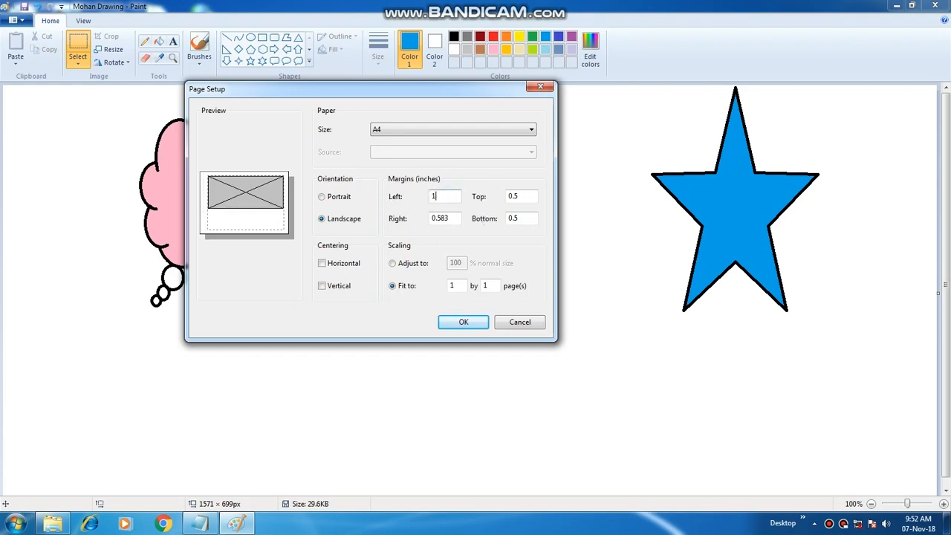
left_click_drag(524, 196, 497, 196)
type("1")
left_click_drag(455, 218, 429, 222)
type("1")
left_click_drag(524, 220, 465, 218)
type("1")
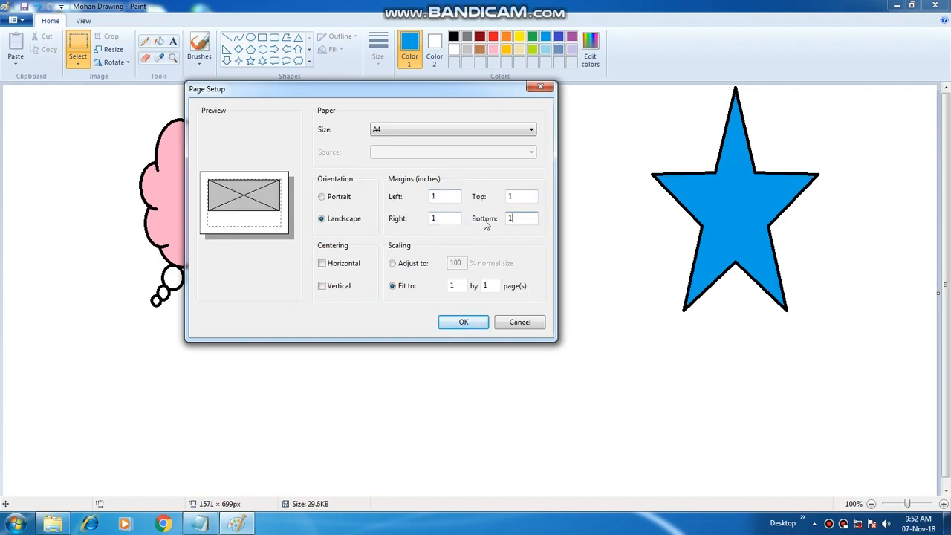
left_click(464, 323)
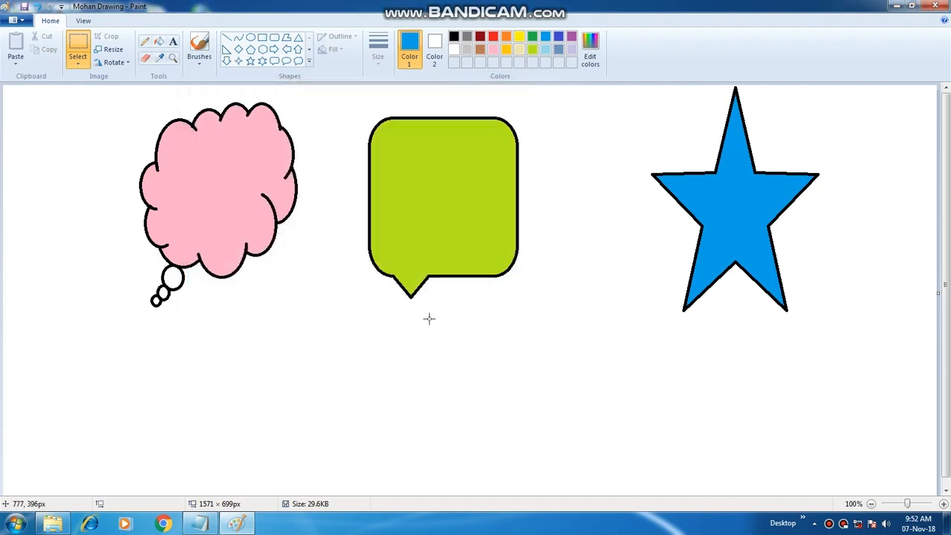
left_click(20, 22)
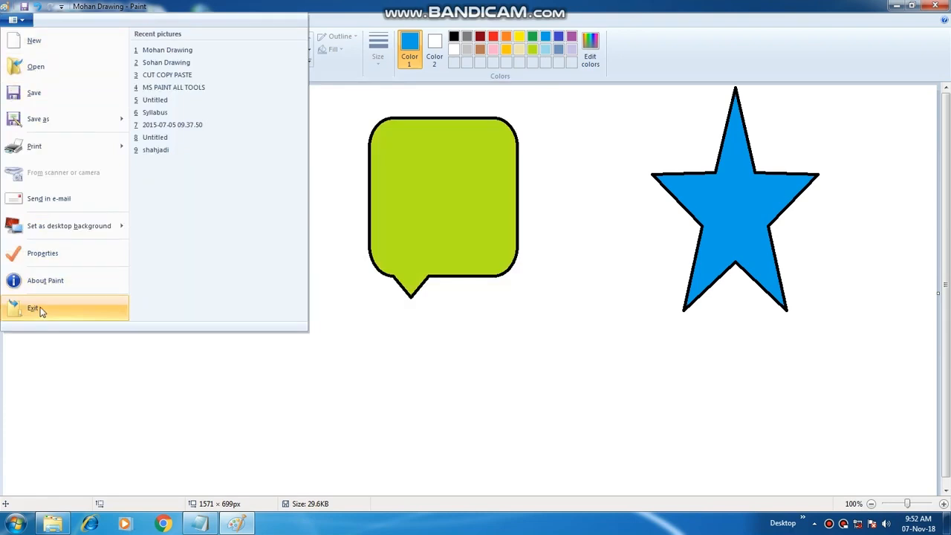
left_click(662, 67)
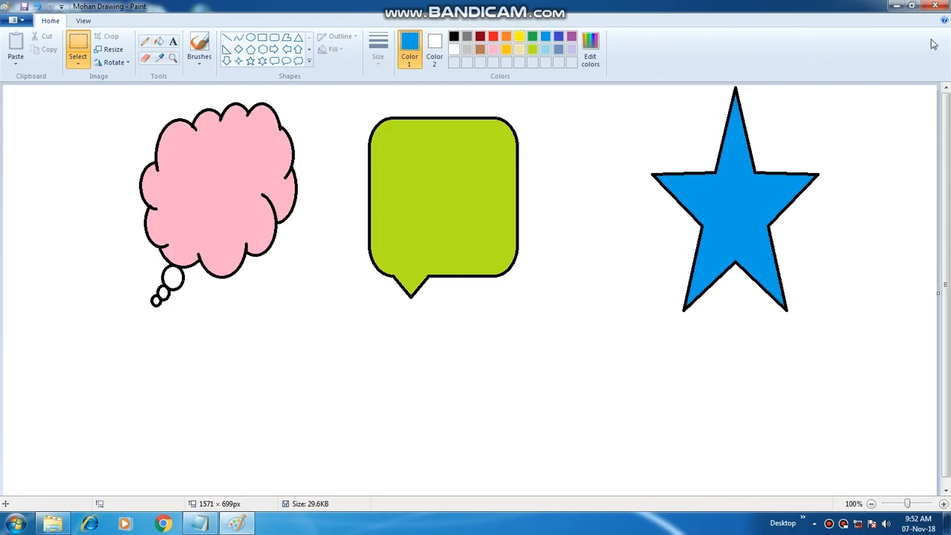
left_click(934, 6)
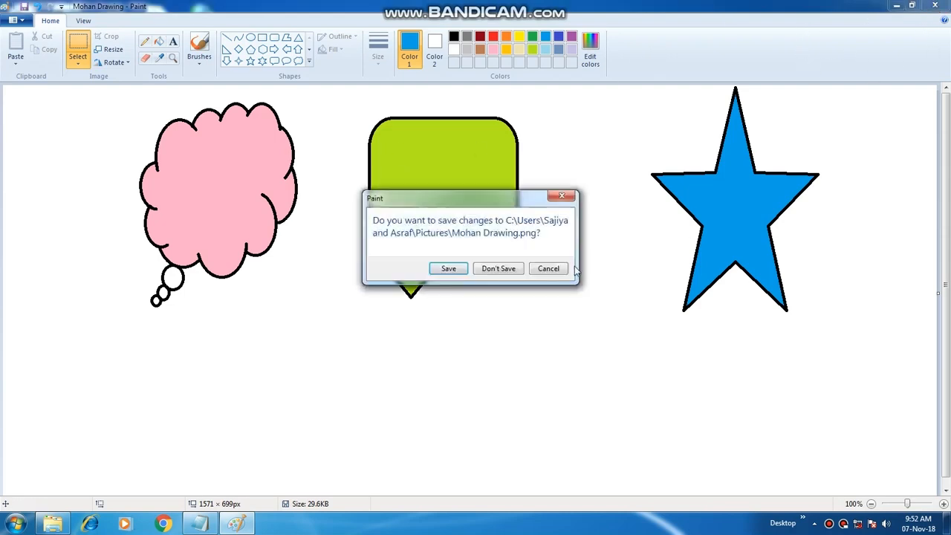
left_click_drag(481, 206, 493, 173)
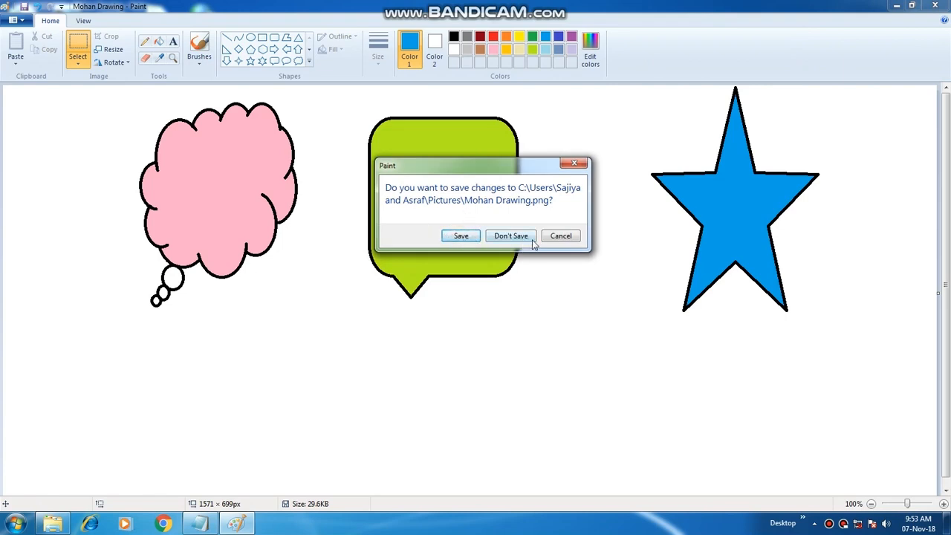
left_click(558, 236)
Save the changes to the Mohan Drawing picture and exit the program.
left_click(17, 20)
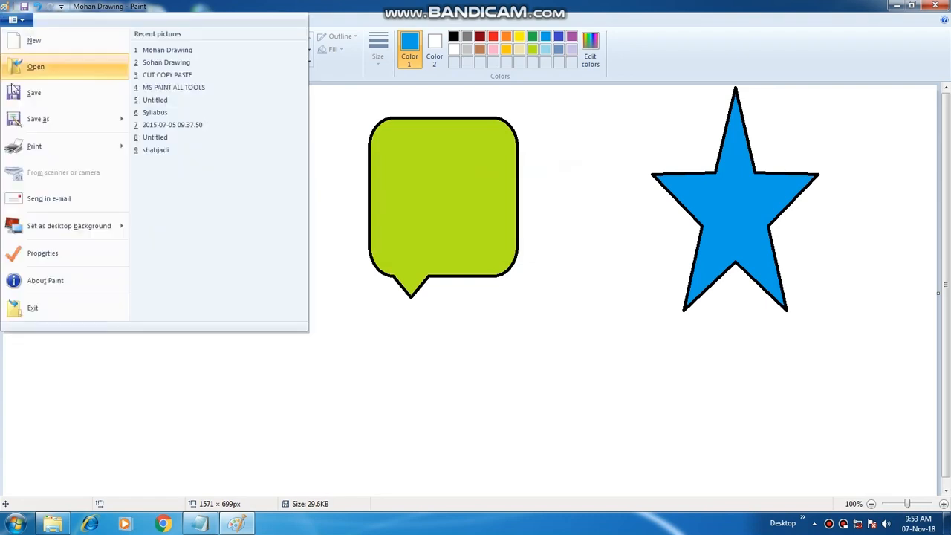
left_click(31, 94)
left_click(16, 21)
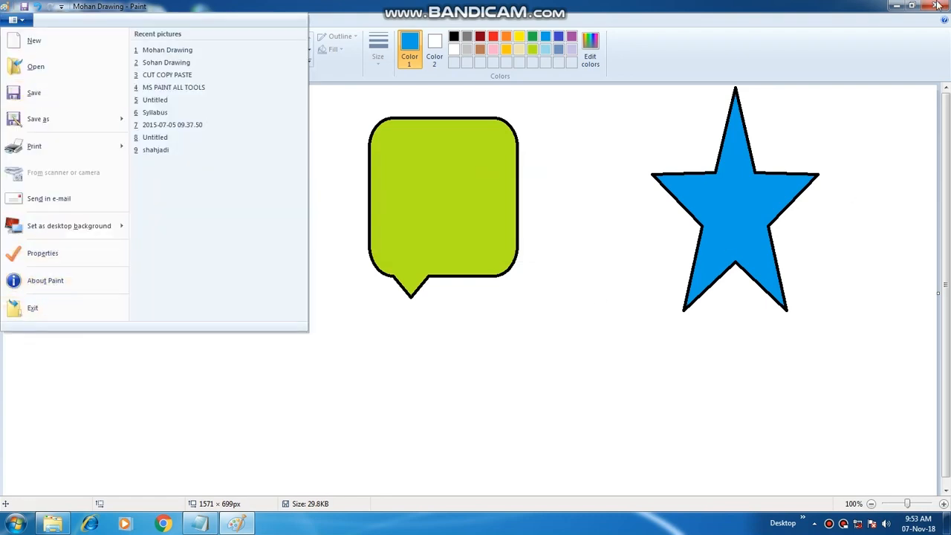
left_click(688, 49)
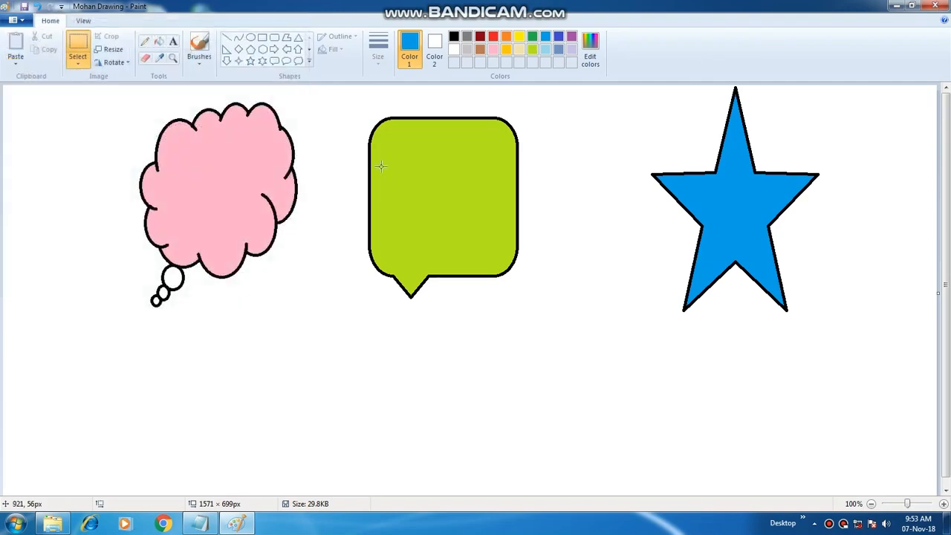
left_click(15, 20)
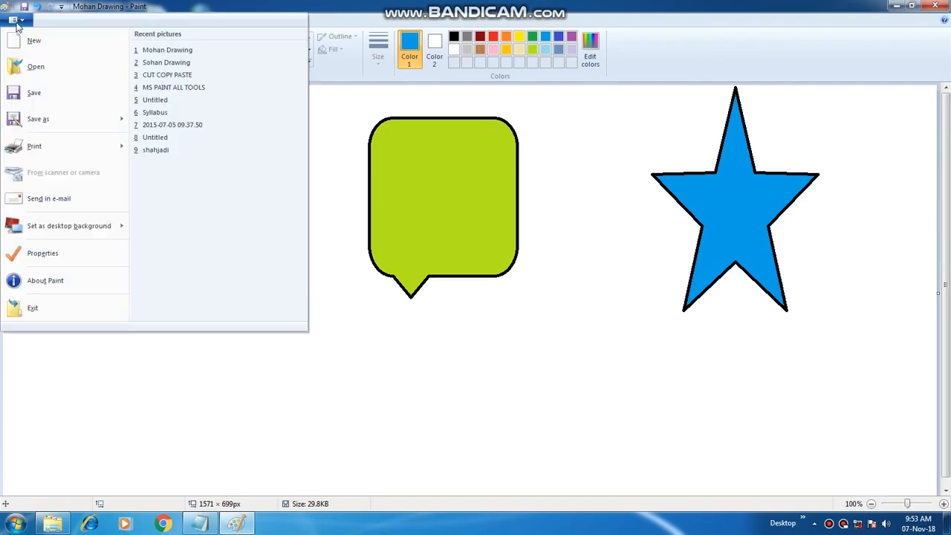
left_click(33, 309)
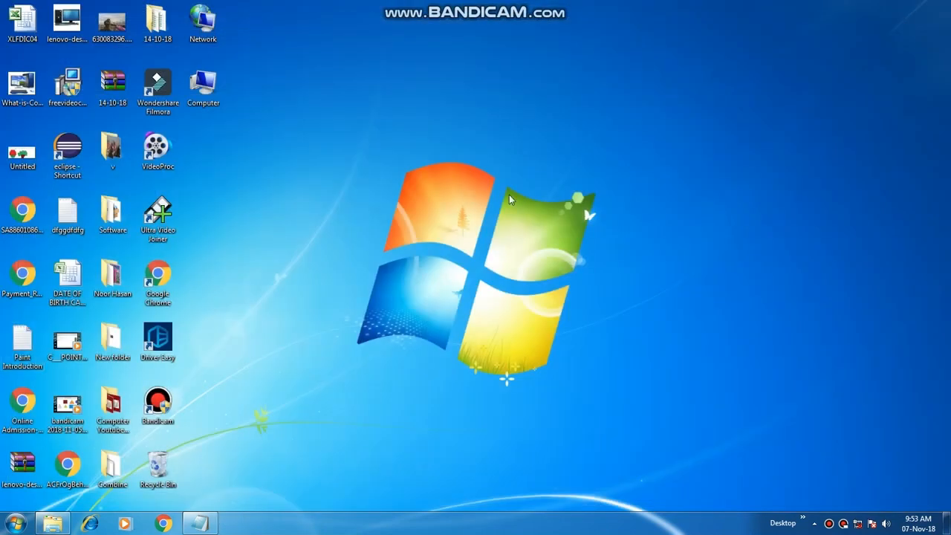